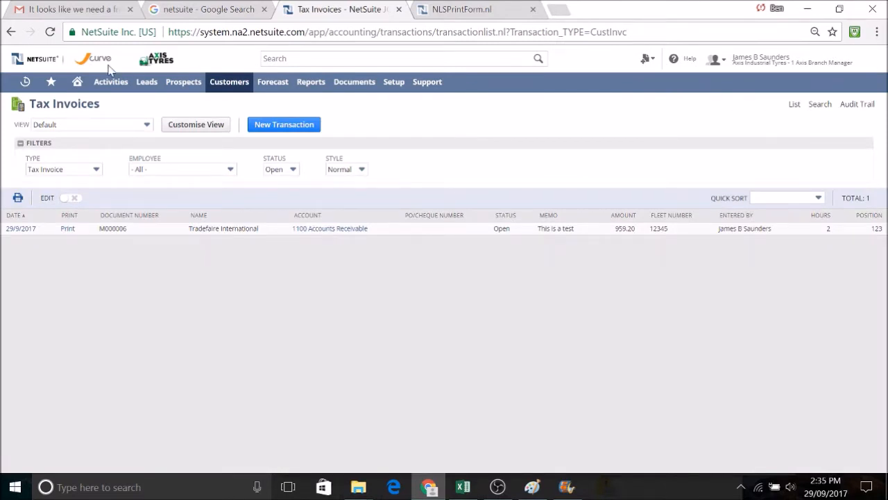
Start a new tax invoice and set its customer to Tradefaire International, searching the customer list for "trade".
click(269, 127)
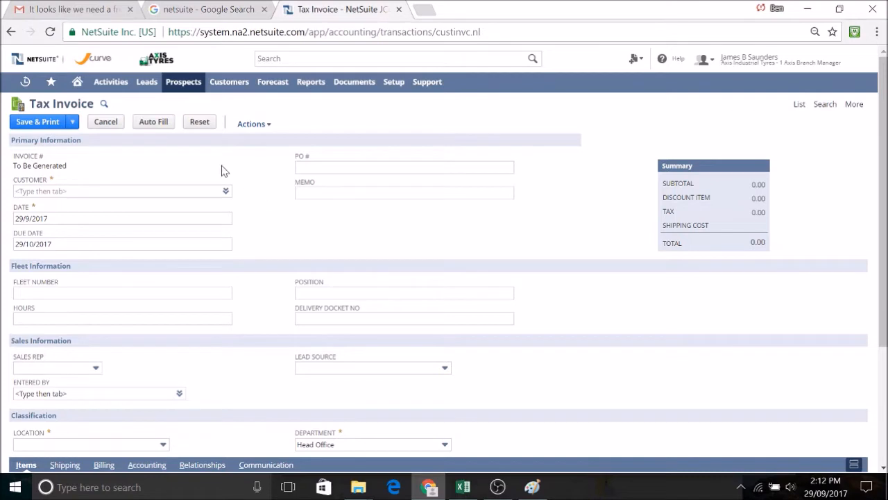
click(87, 191)
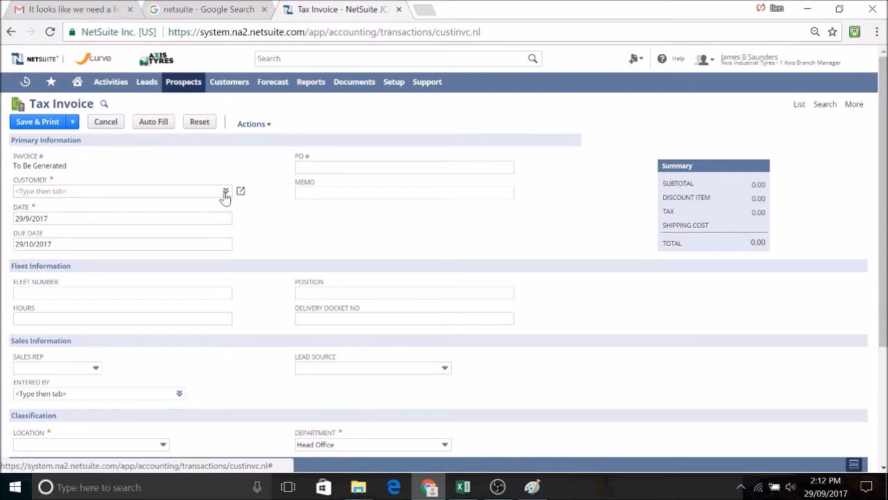
click(225, 192)
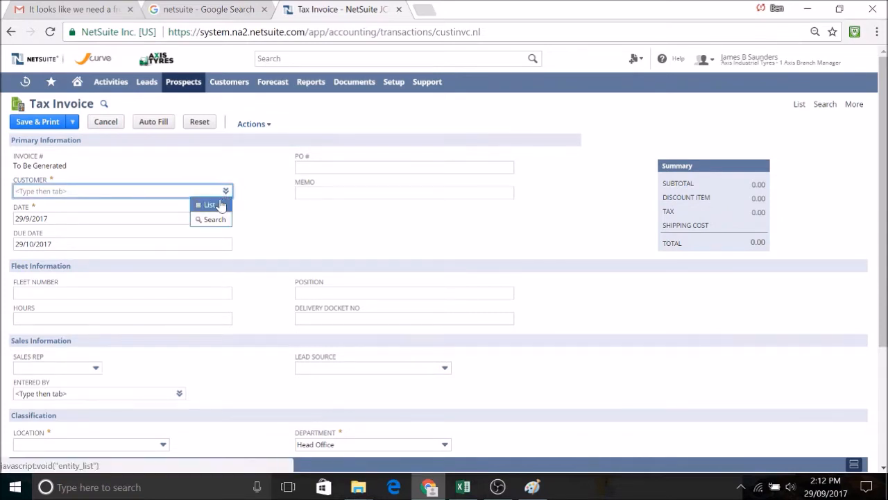
click(215, 206)
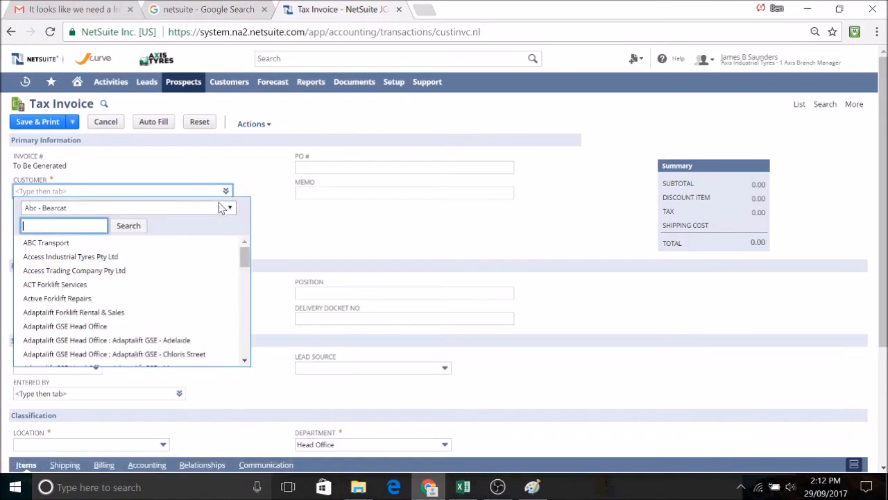
text(trade)
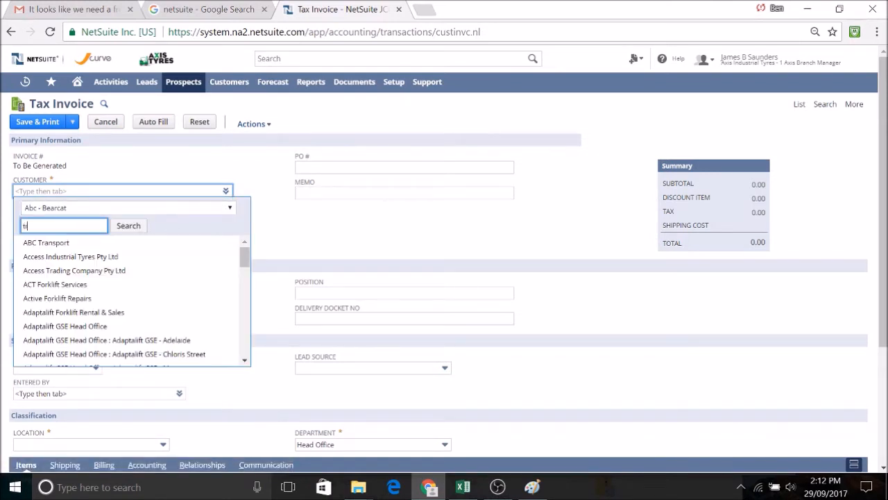
click(116, 226)
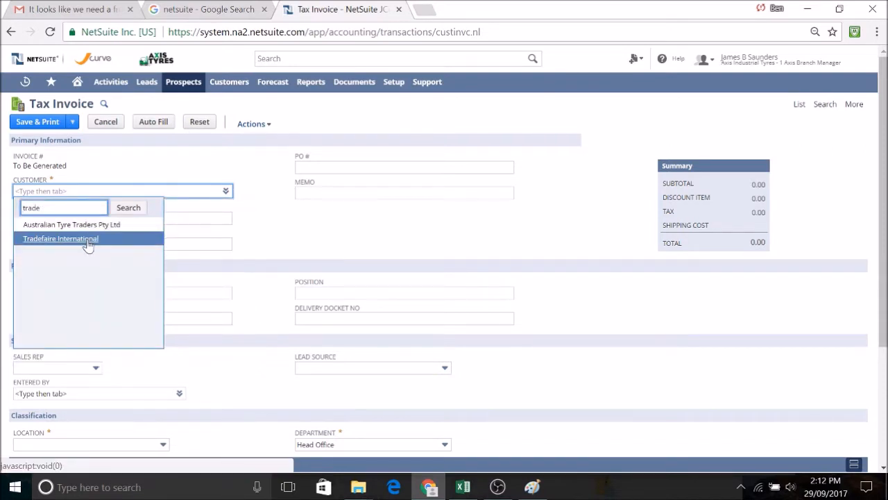
click(88, 241)
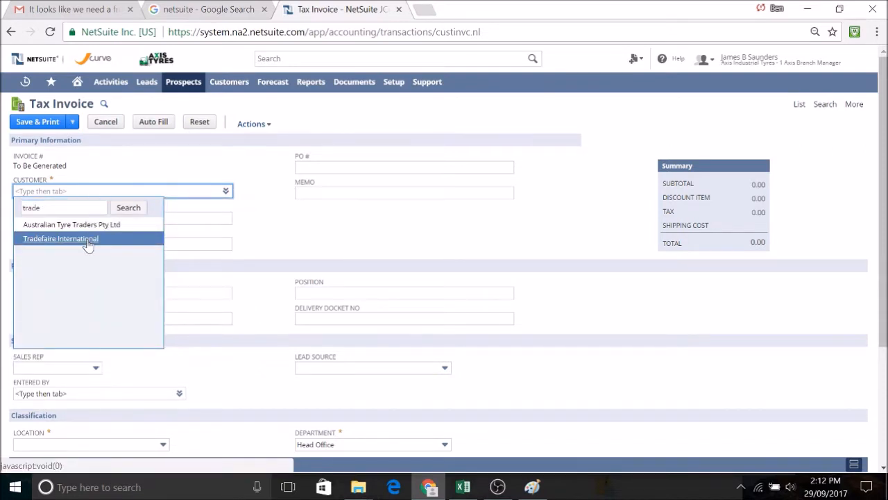
click(88, 240)
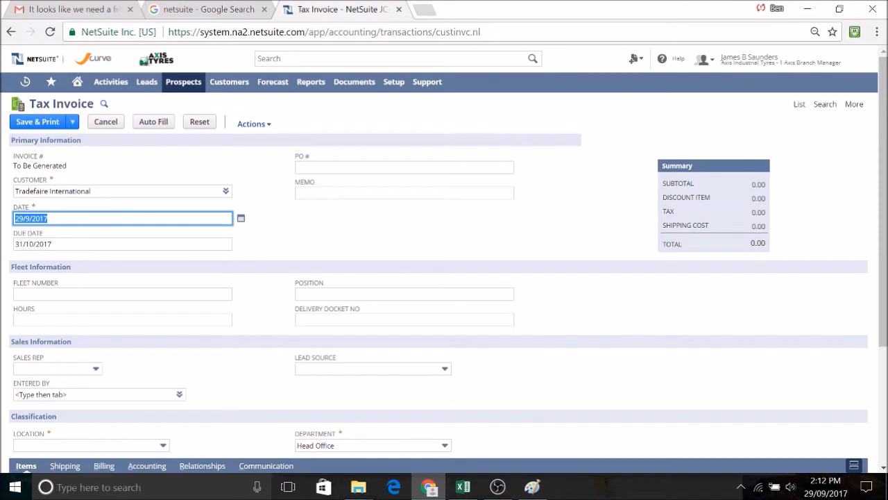
click(77, 218)
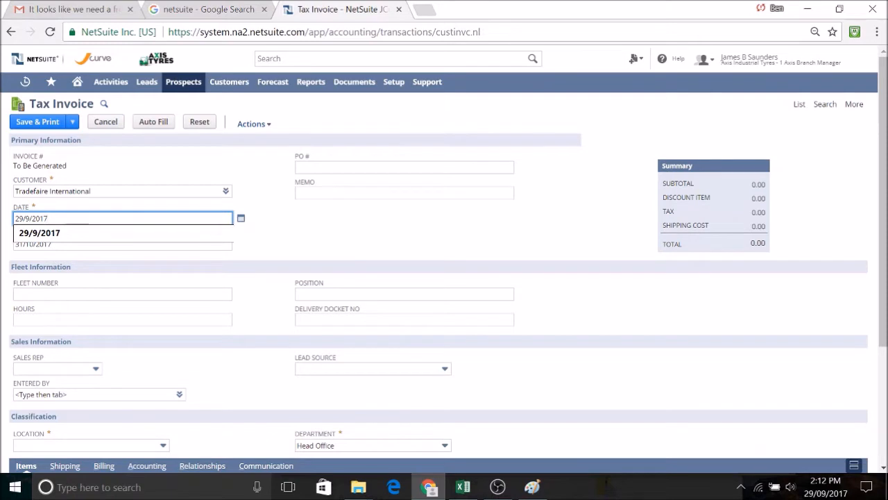
click(98, 194)
click(83, 240)
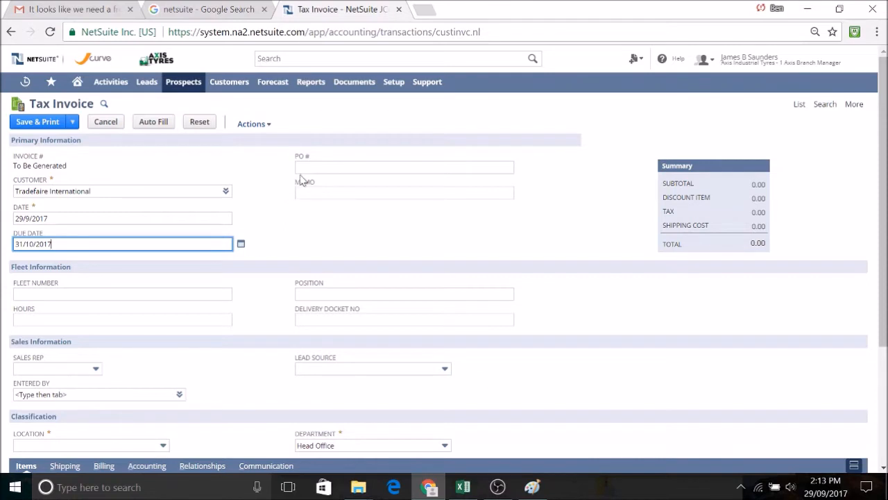
click(404, 167)
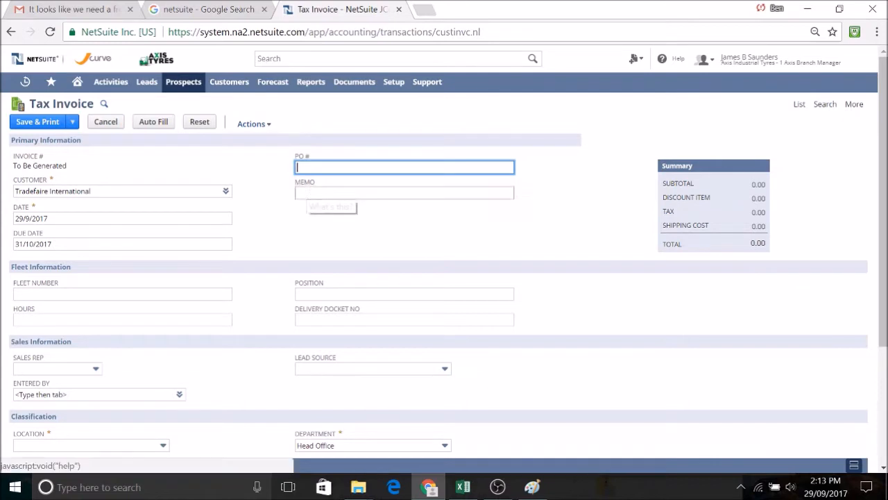
Enter "This is a test" as the invoice memo.
click(305, 193)
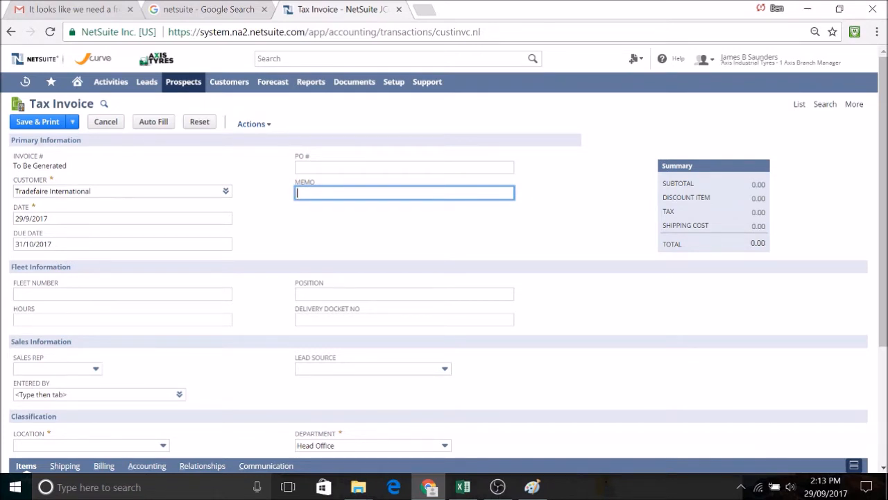
text(This is a test)
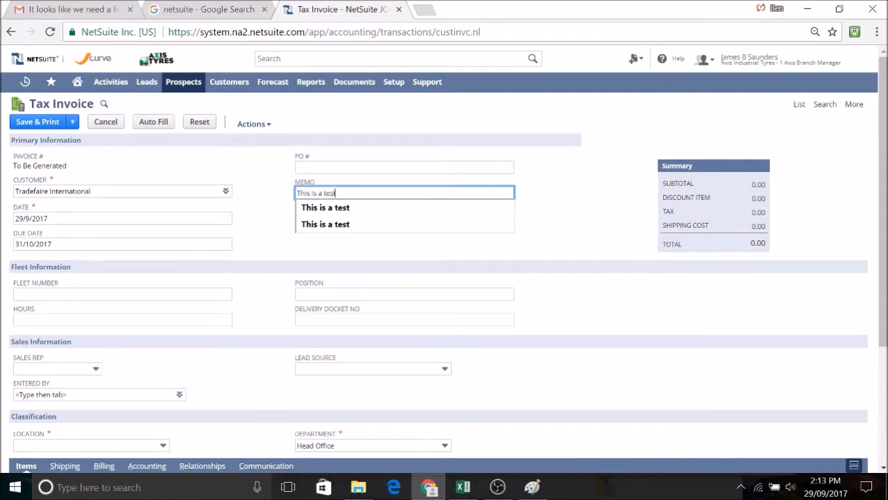
click(262, 222)
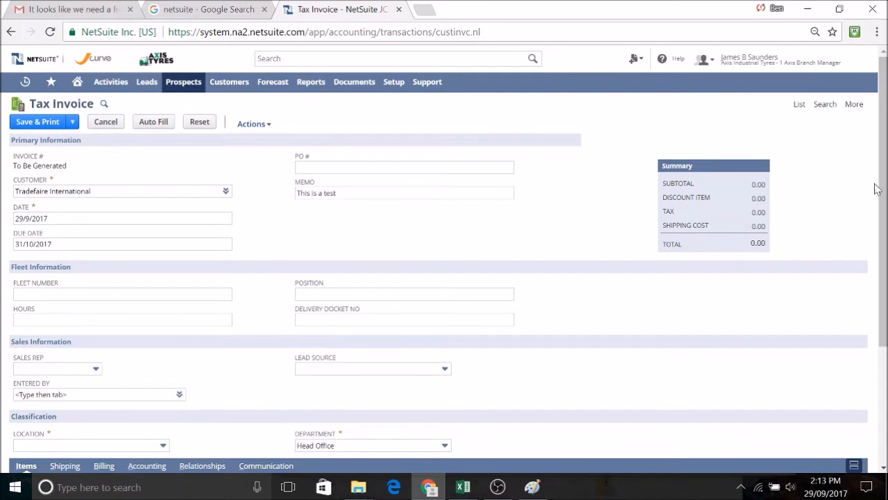
In the fleet information, set the fleet number to 12345 and the hours to 2.
drag(882, 192, 884, 222)
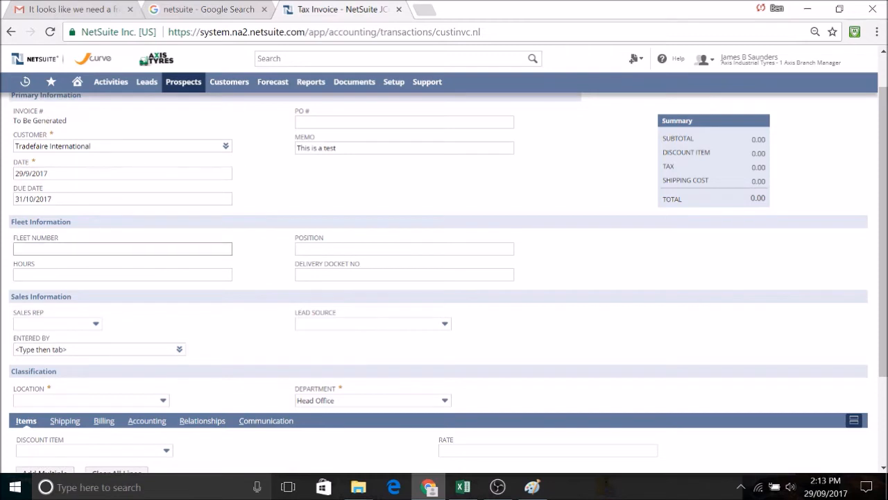
click(122, 249)
text(12)
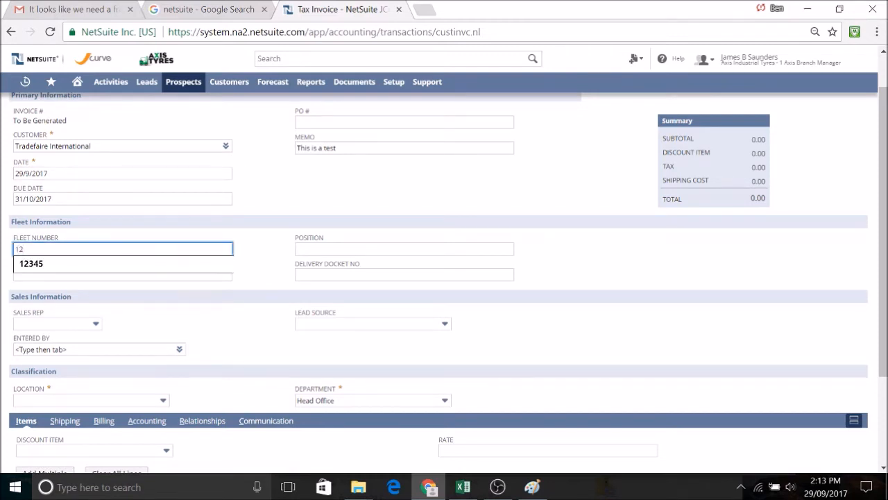
click(58, 265)
click(59, 272)
text(2)
key(Tab)
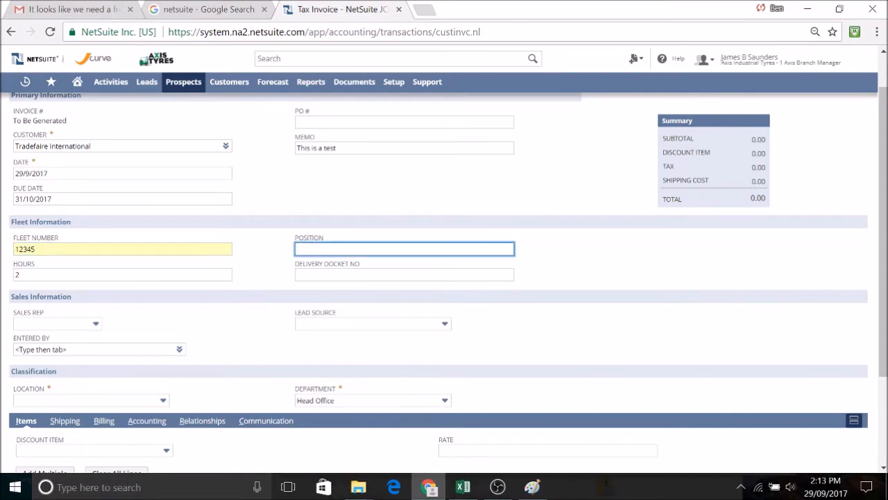
Set the position to 123 and the delivery docket number to 12345.
text(123)
click(332, 274)
text(12345)
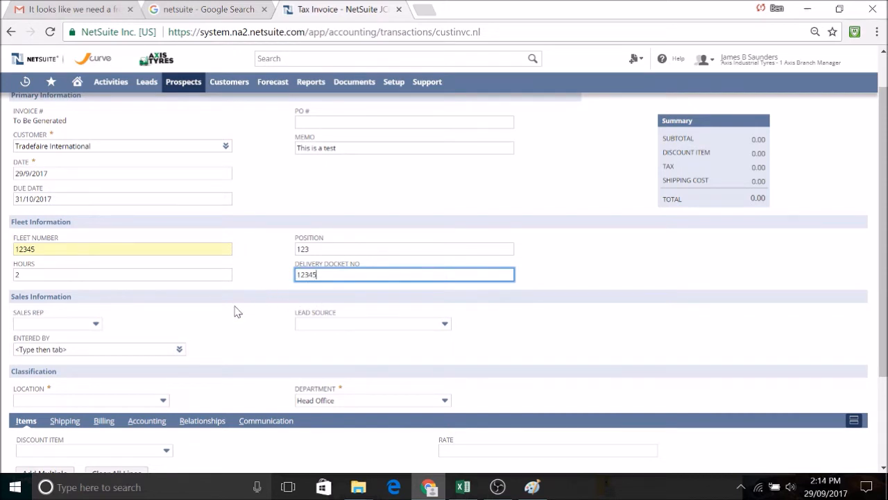
Choose the sales rep's name for the invoice and set the lead source to 1 Existing Customer.
click(97, 327)
scroll(100, 366, down, 1)
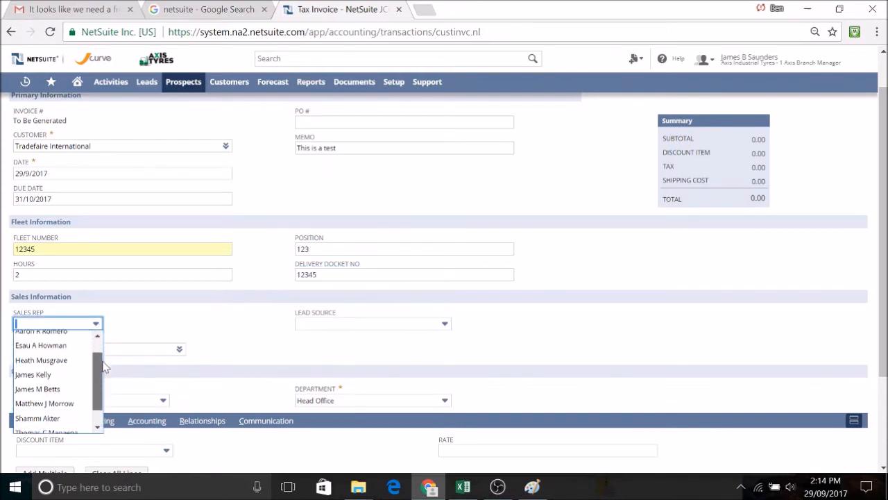
scroll(104, 366, down, 1)
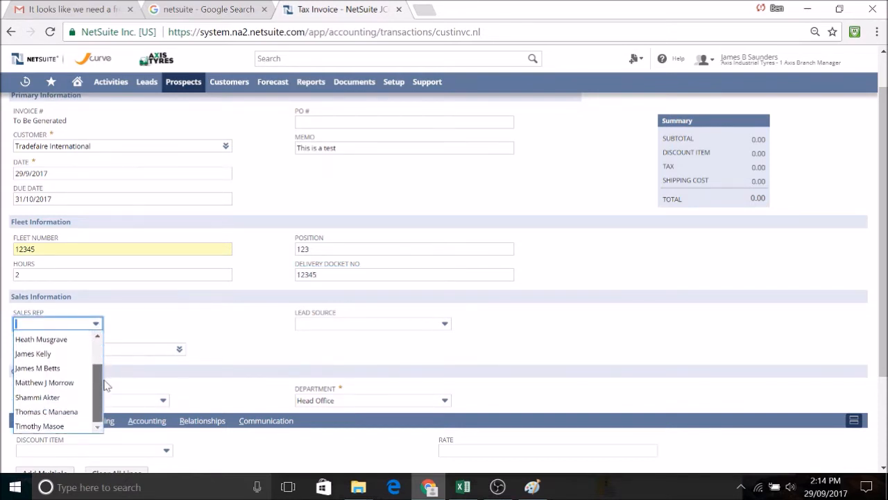
click(36, 399)
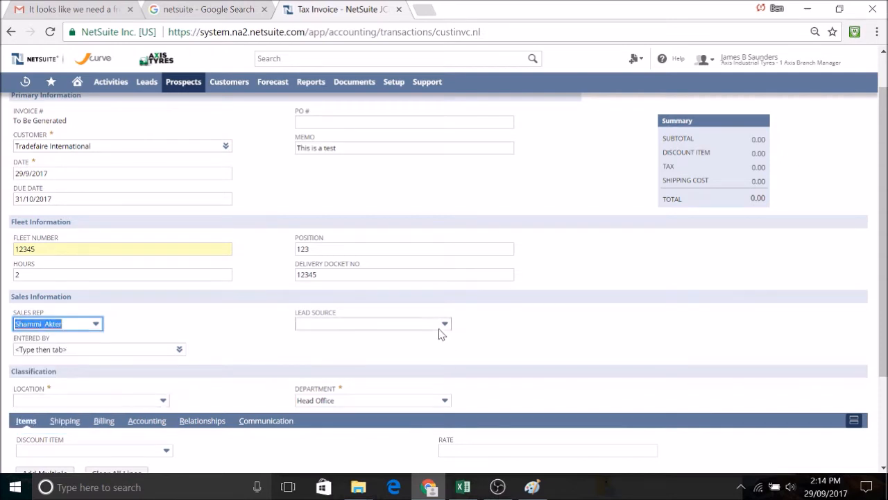
click(441, 326)
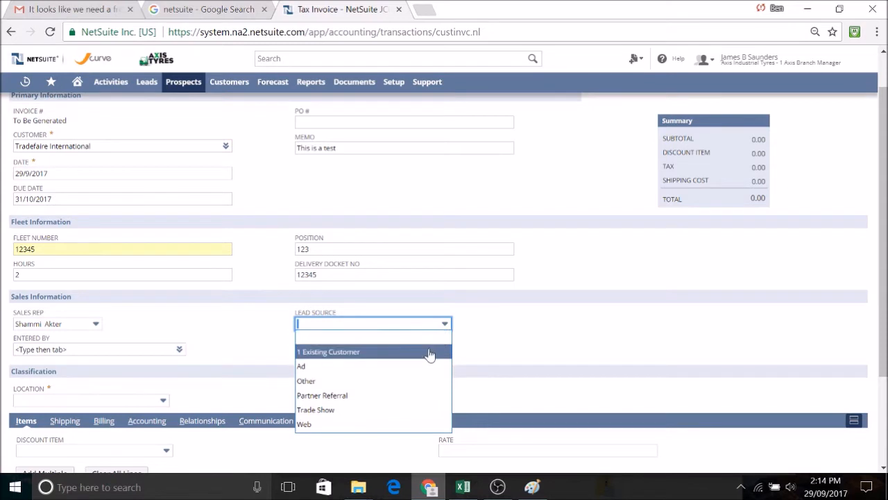
click(378, 362)
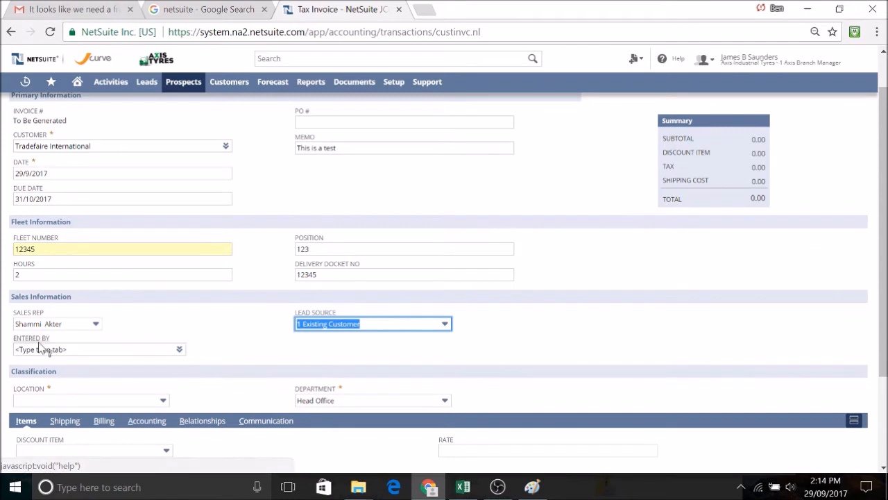
Choose the branch manager's name from the employee list as the person who entered the invoice.
click(180, 349)
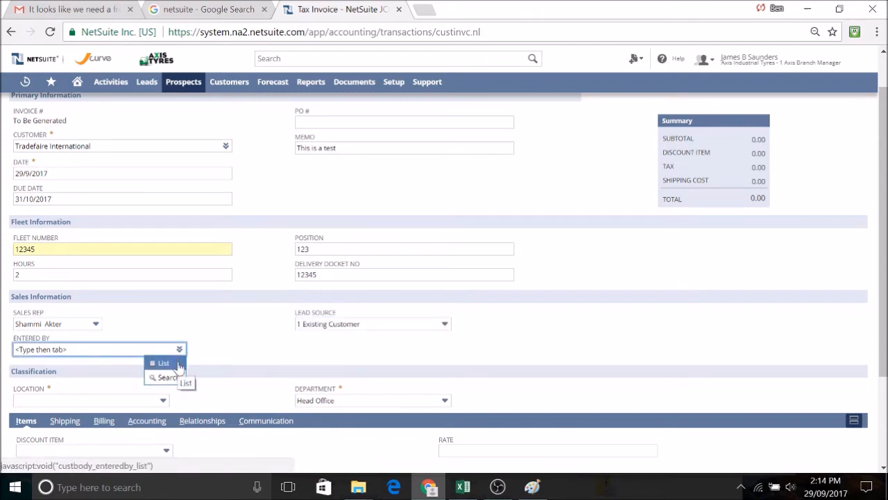
click(173, 366)
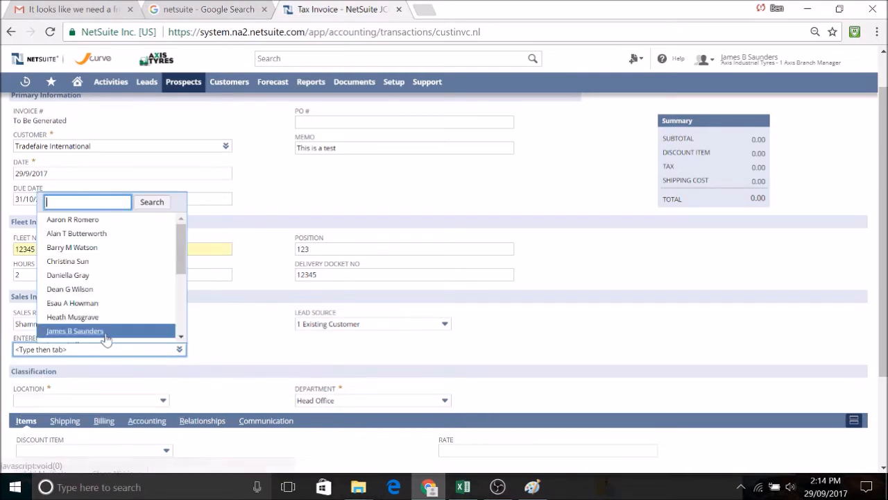
click(106, 331)
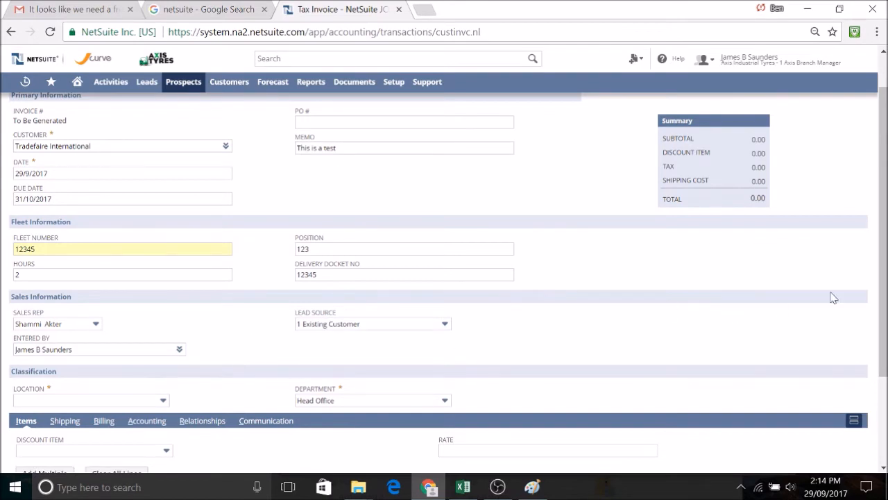
Set the invoice's location to Head Office in the classification section.
scroll(833, 299, down, 2)
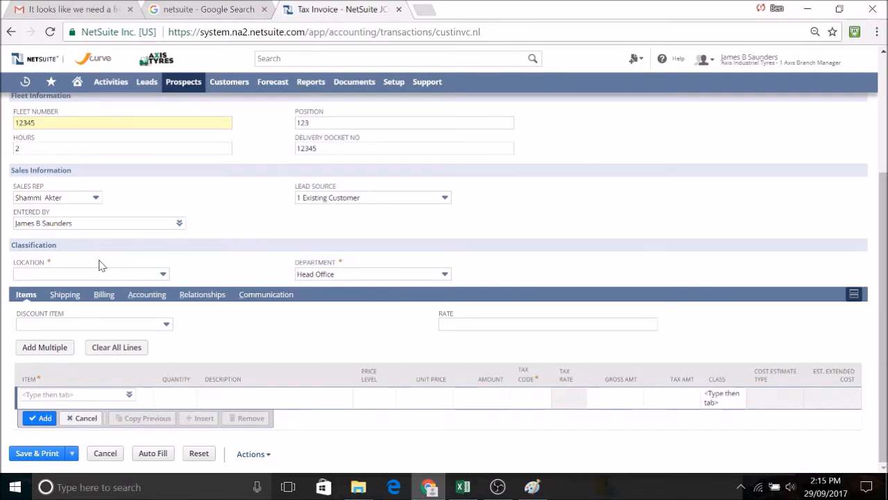
click(448, 278)
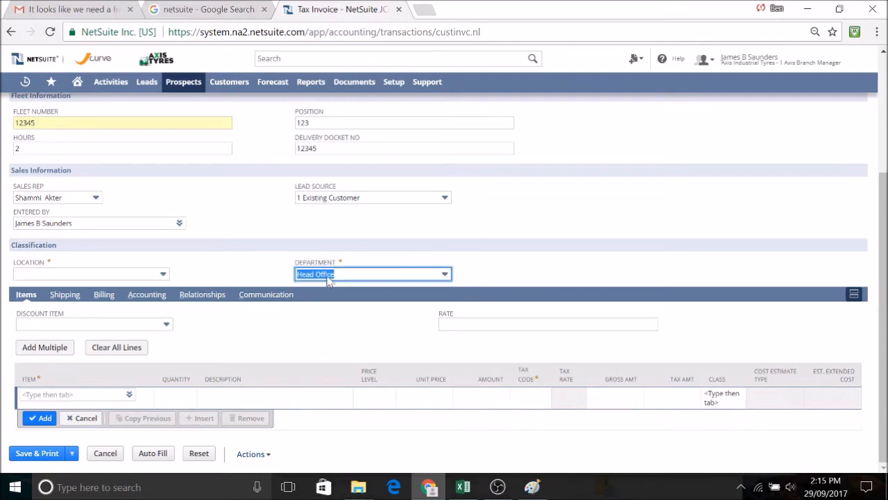
click(164, 274)
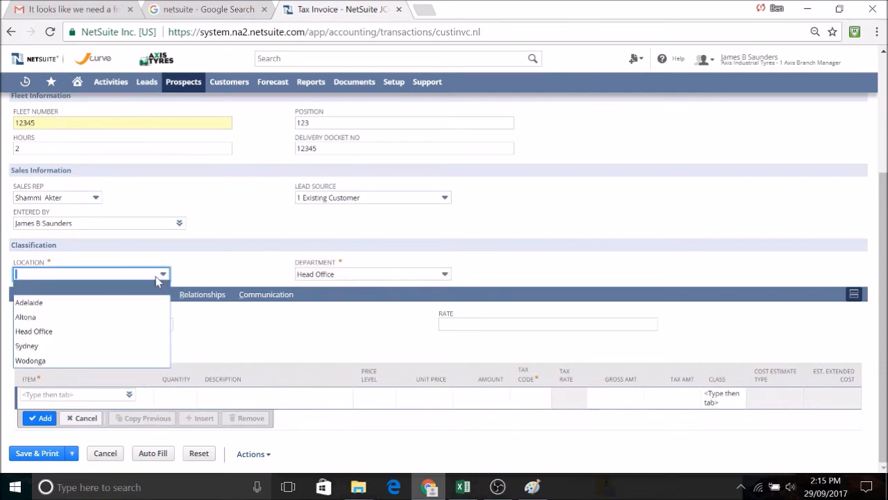
click(66, 331)
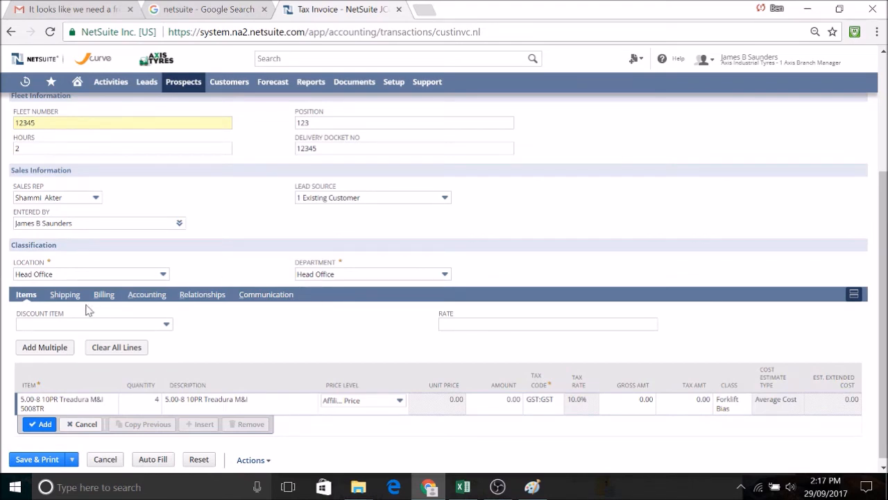
Try the Trade in discount item on the invoice, and clear the discount selection again.
click(31, 325)
click(55, 325)
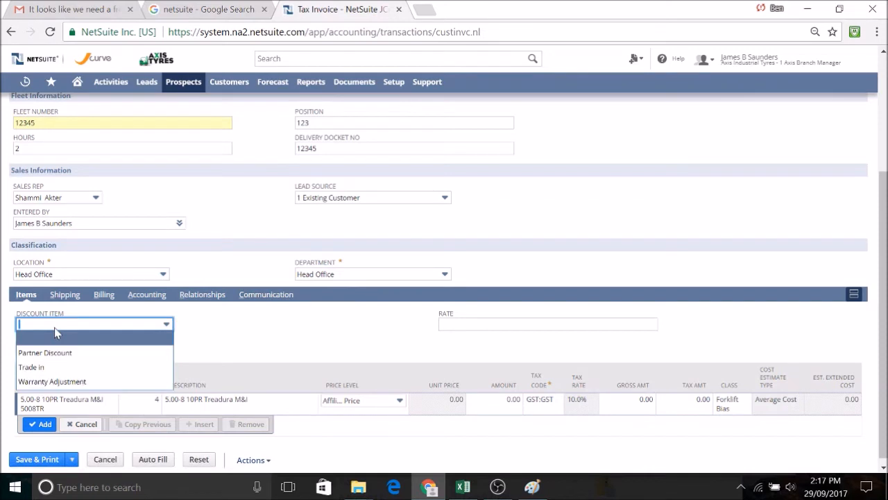
click(52, 366)
click(532, 324)
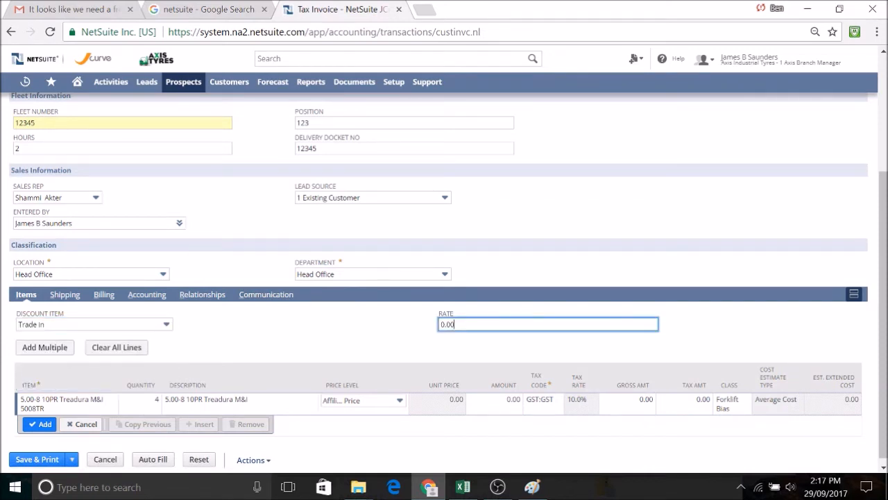
click(134, 326)
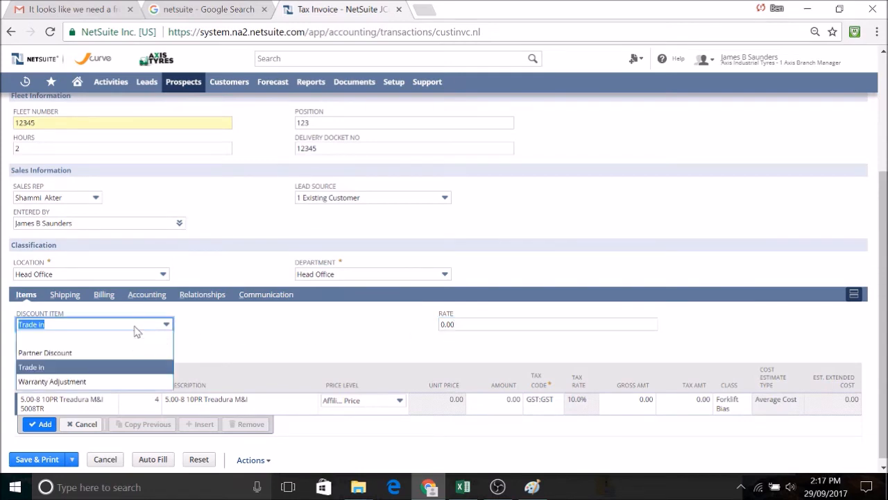
click(126, 337)
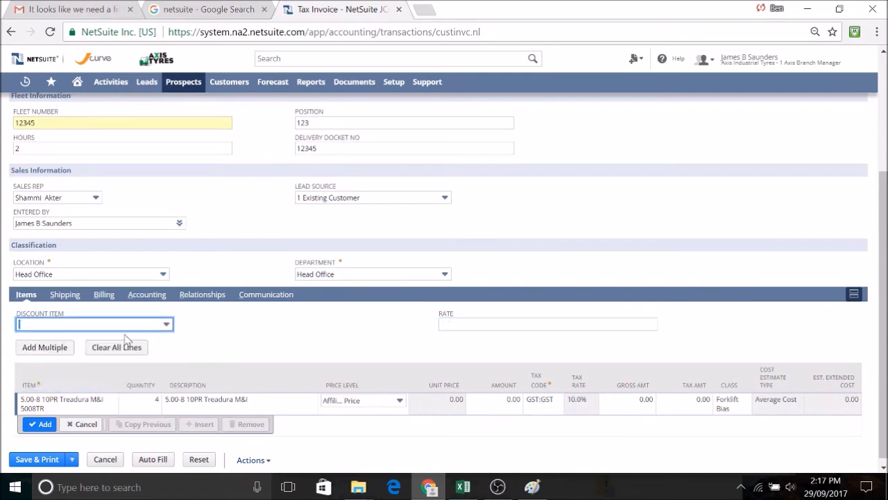
Replace the item on the invoice line with 10-16.5 10PR BKT Jumbo Trax HD TL 10165BJT from the item list.
click(72, 399)
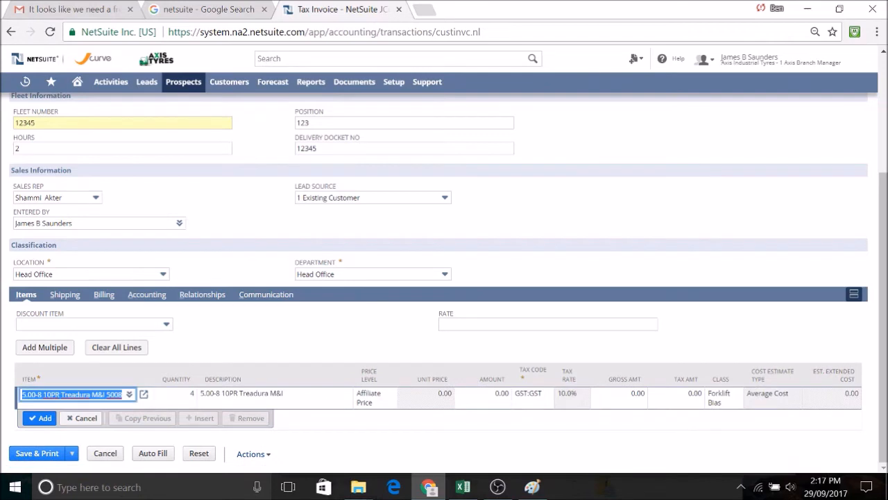
click(130, 395)
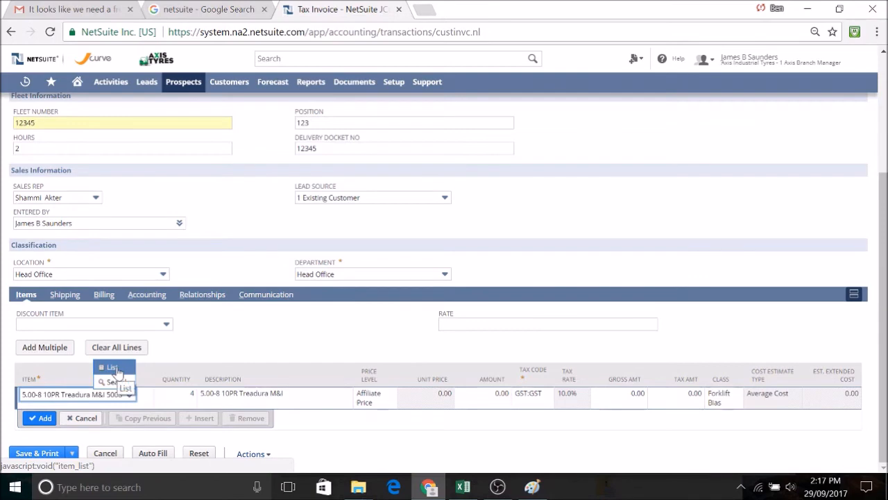
click(116, 373)
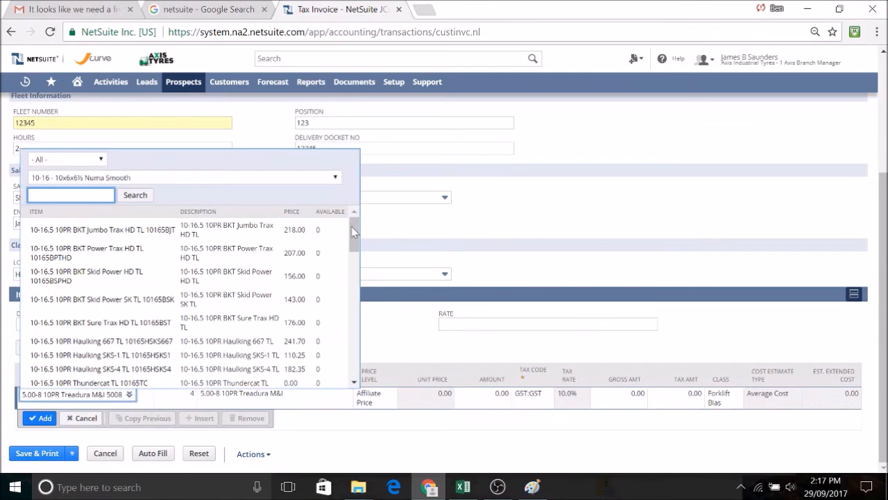
click(127, 237)
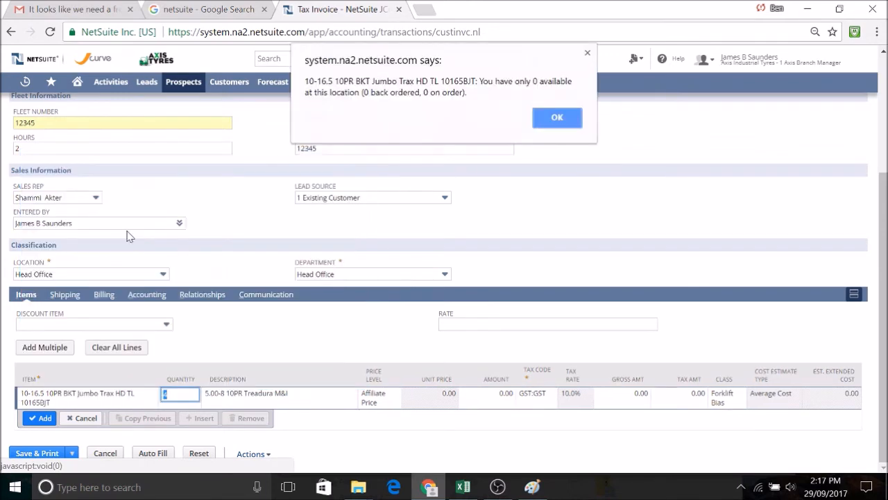
click(562, 123)
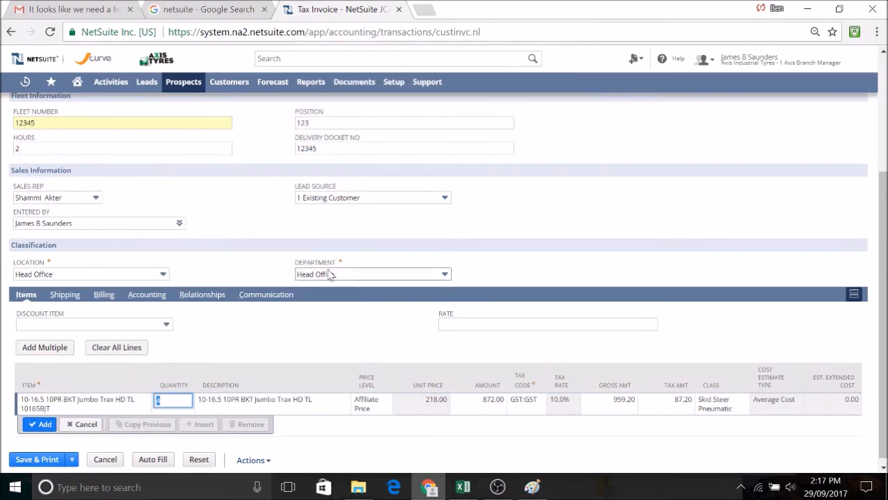
Set the line's quantity to 4 and its price level to Affiliate Price, and add the line to the invoice.
key(BackSpace)
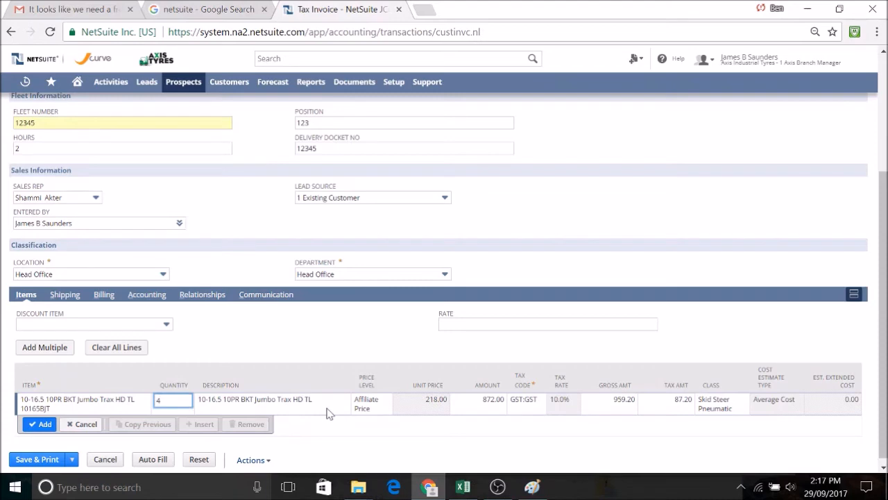
click(370, 404)
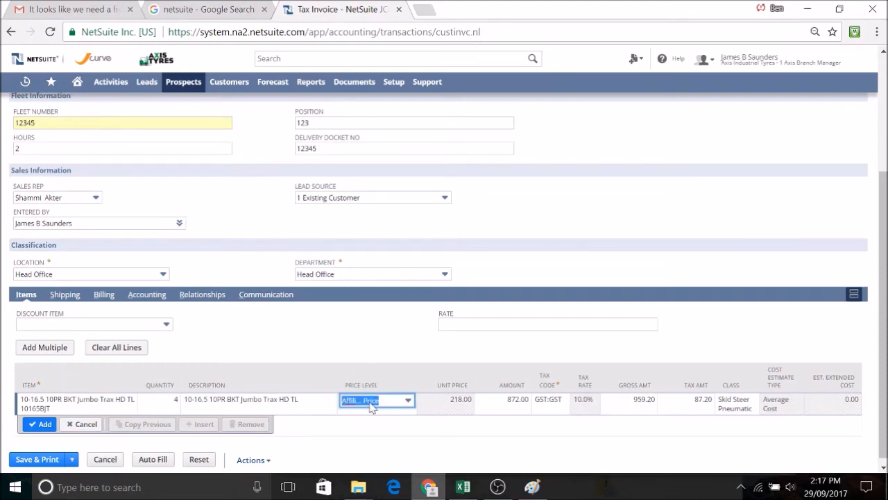
click(407, 399)
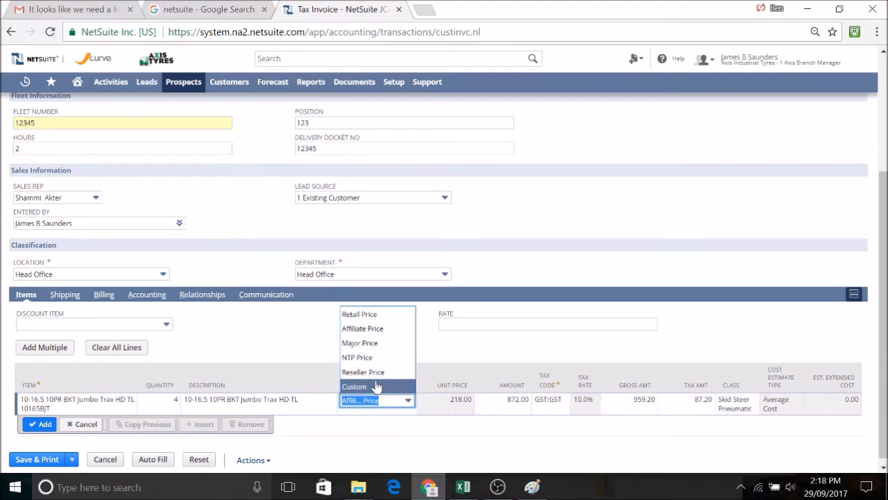
click(376, 330)
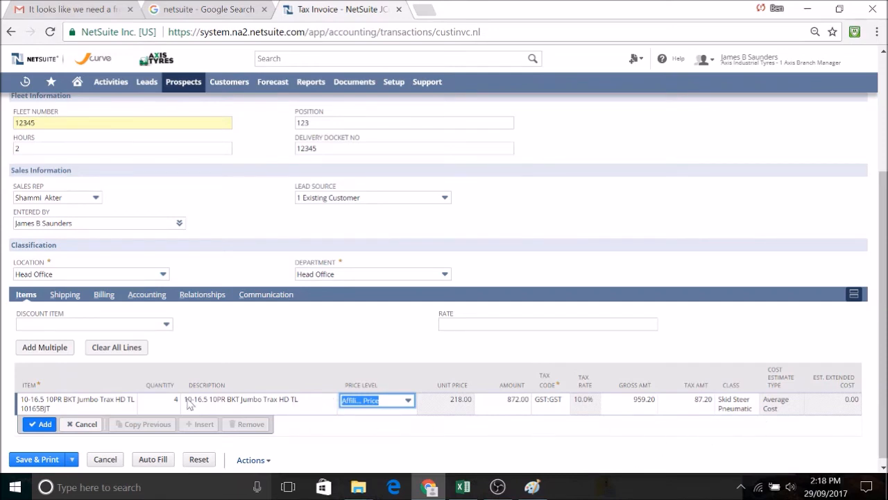
click(43, 422)
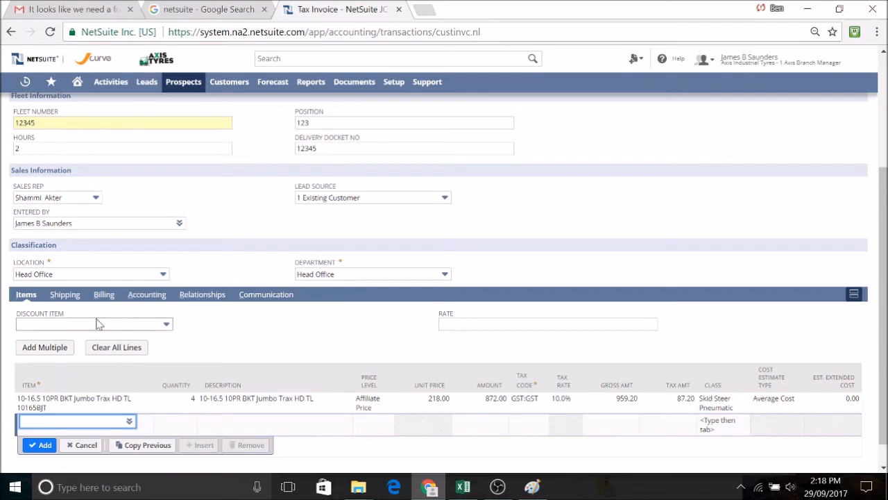
Review the invoice's shipping details, billing terms and billing address.
click(66, 297)
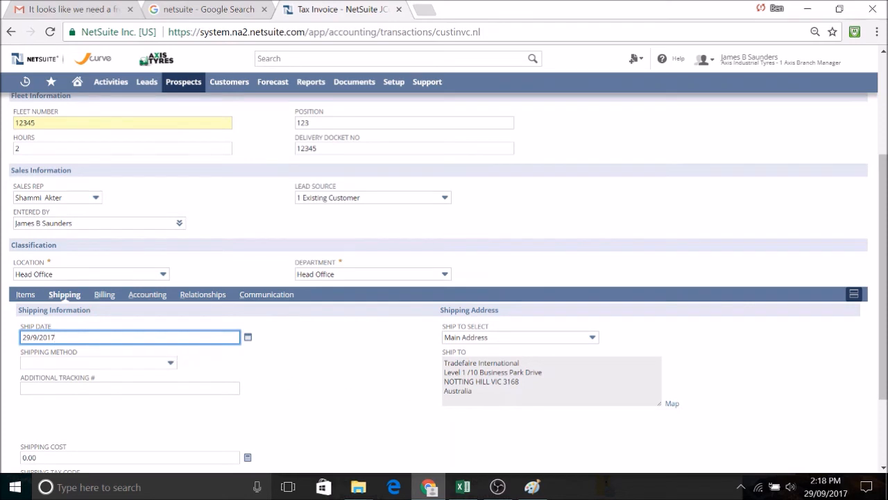
click(105, 295)
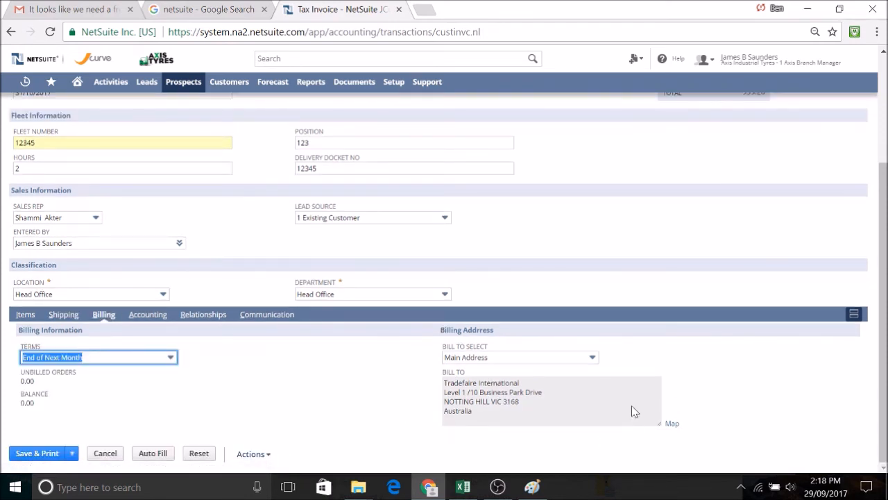
click(229, 393)
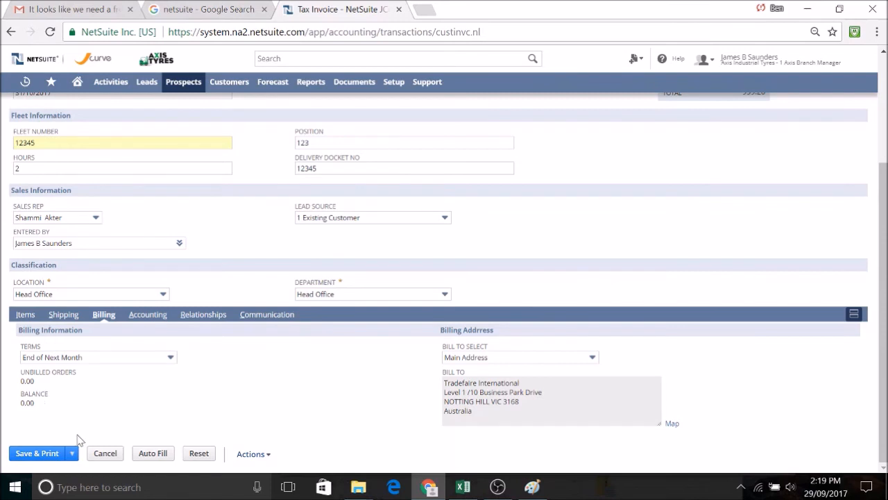
Save and print the tax invoice, and check the printed form from the header down to the totals and payment options.
mouse_move(72, 452)
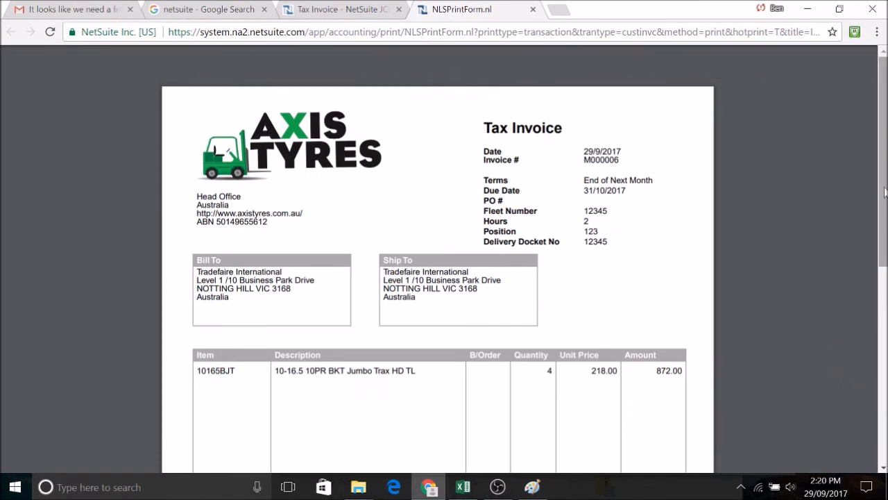
drag(886, 164, 886, 359)
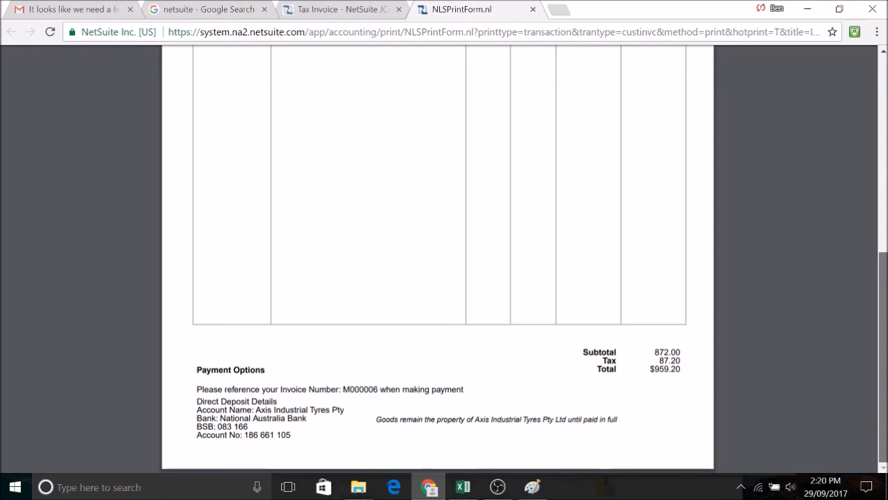
scroll(867, 179, up, 10)
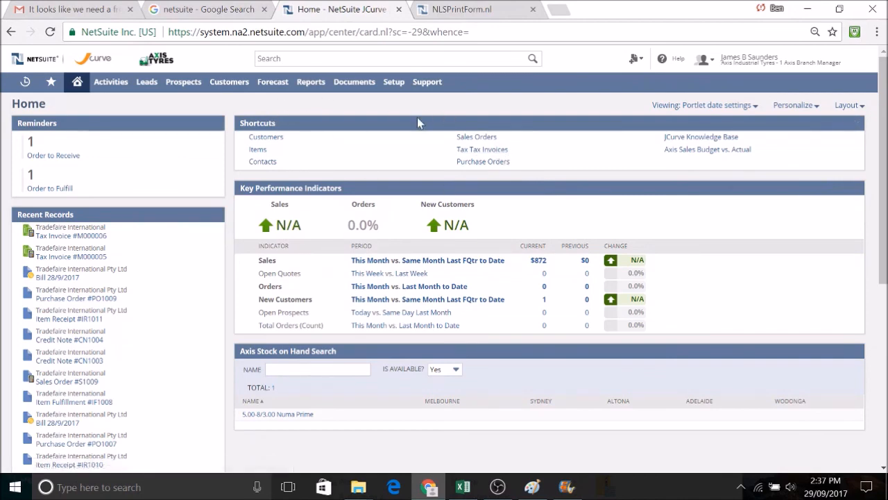
Open the Tradefaire International invoice from the list of tax invoices and start a credit note from it, checking its item lines.
click(494, 149)
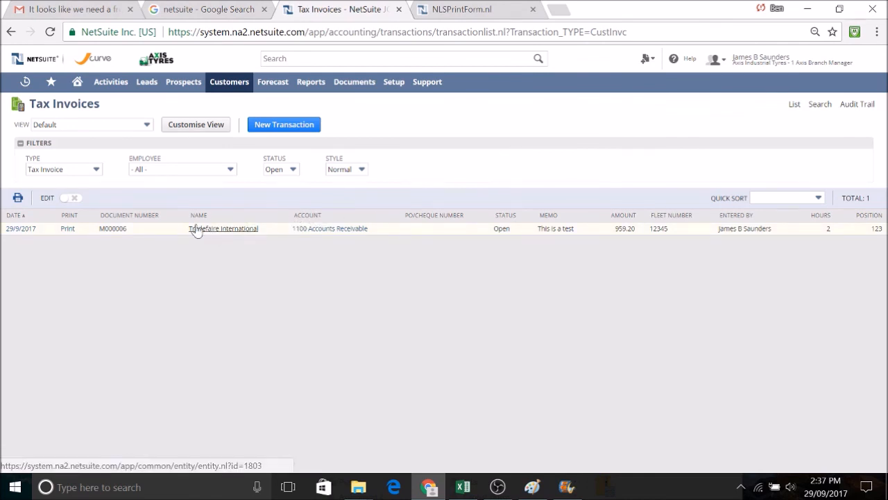
click(28, 234)
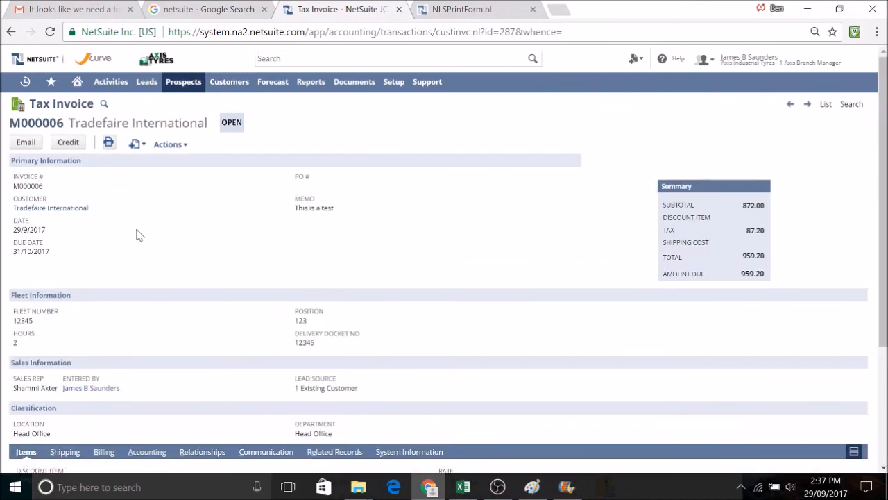
click(64, 145)
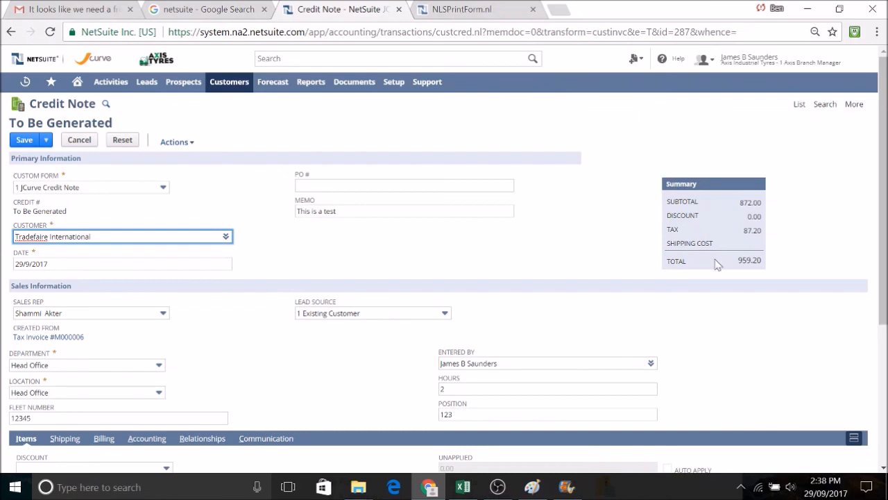
drag(883, 213, 884, 348)
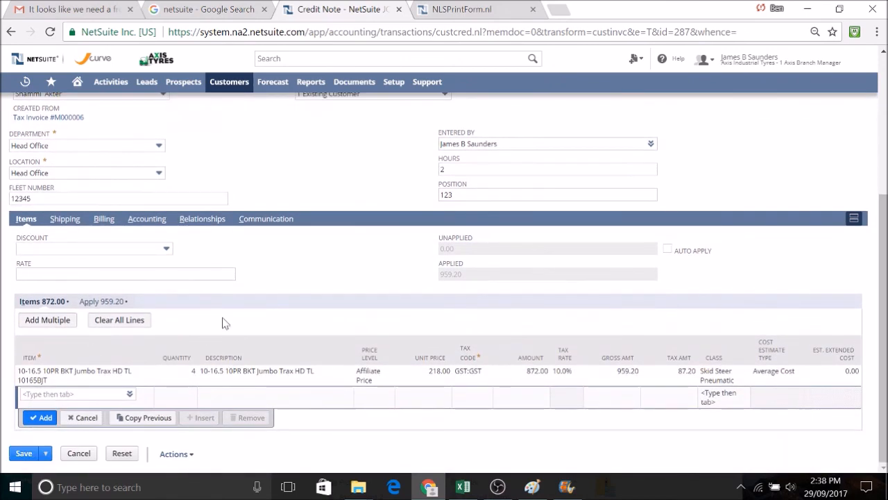